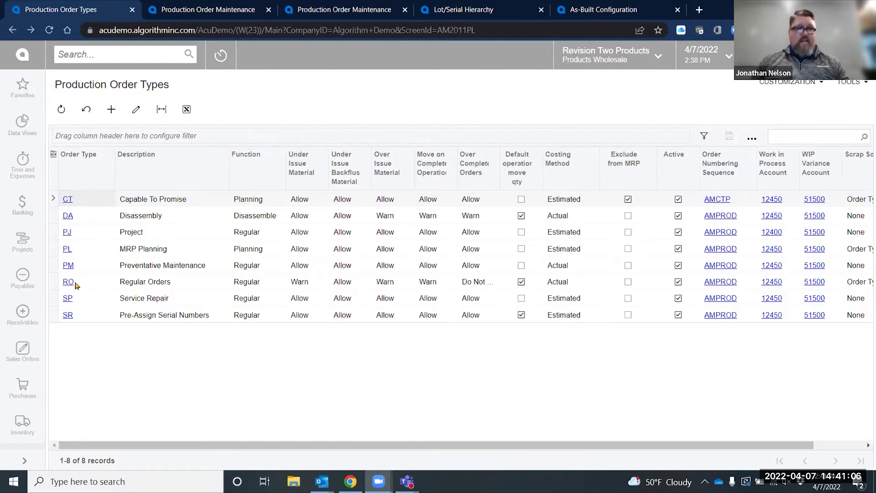
Open order type SR, keep Require Parent Lot/Serial Number at On Issue, and uncheck Default operation move qty.
click(69, 314)
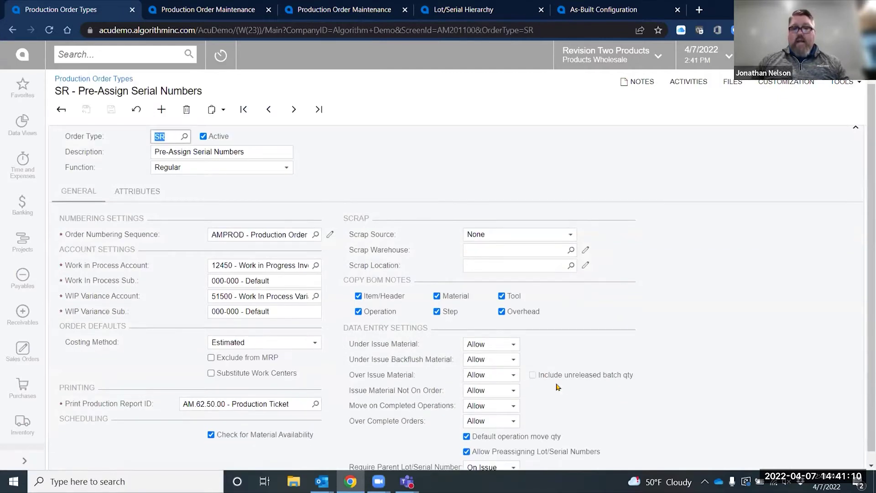
scroll(566, 392, down, 1)
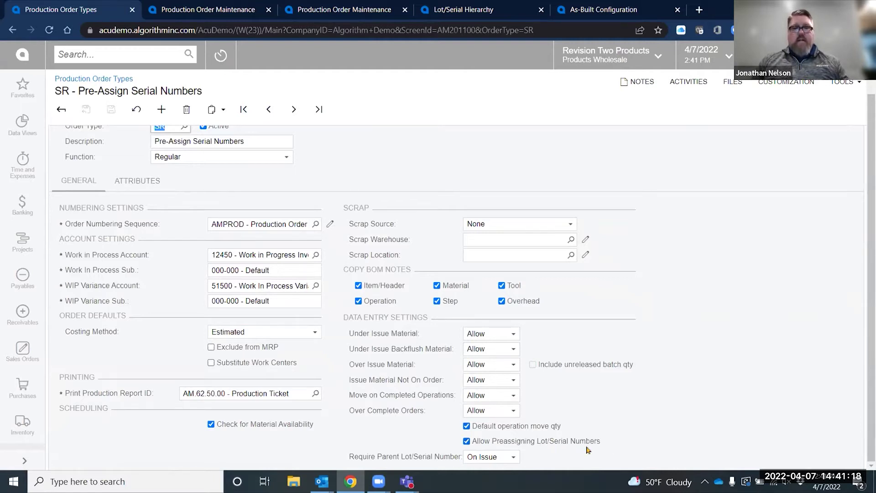
click(515, 458)
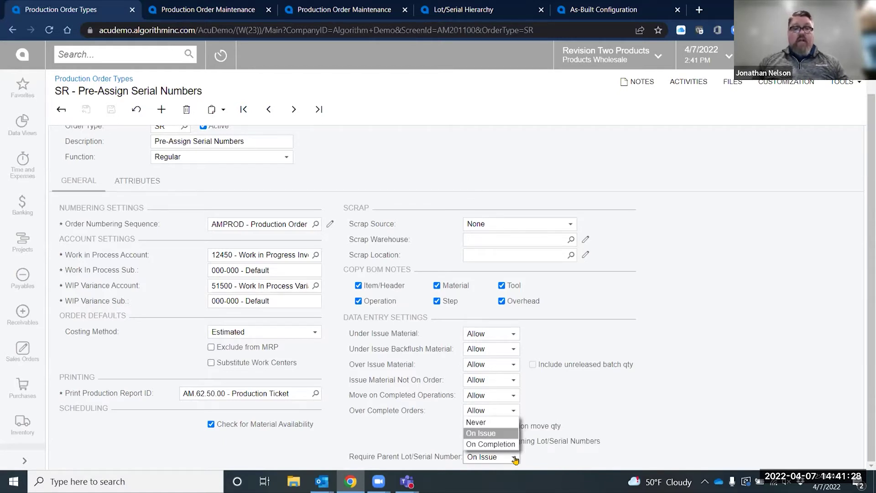
click(582, 431)
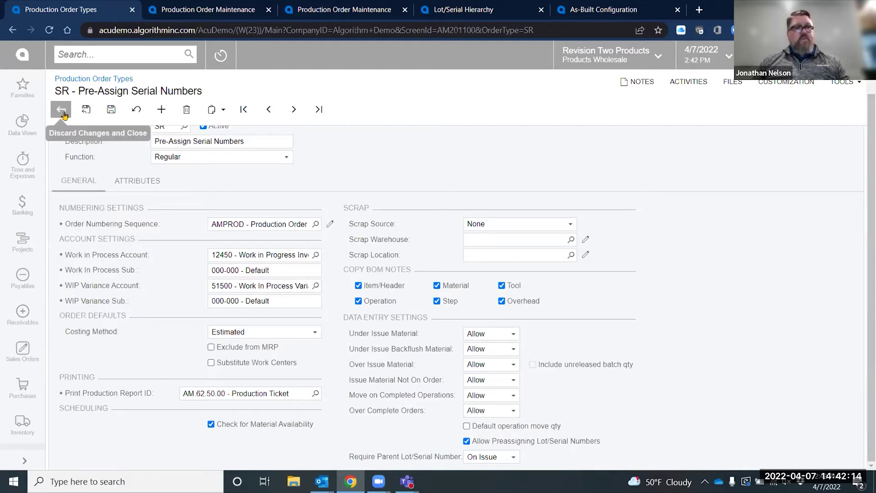
click(204, 10)
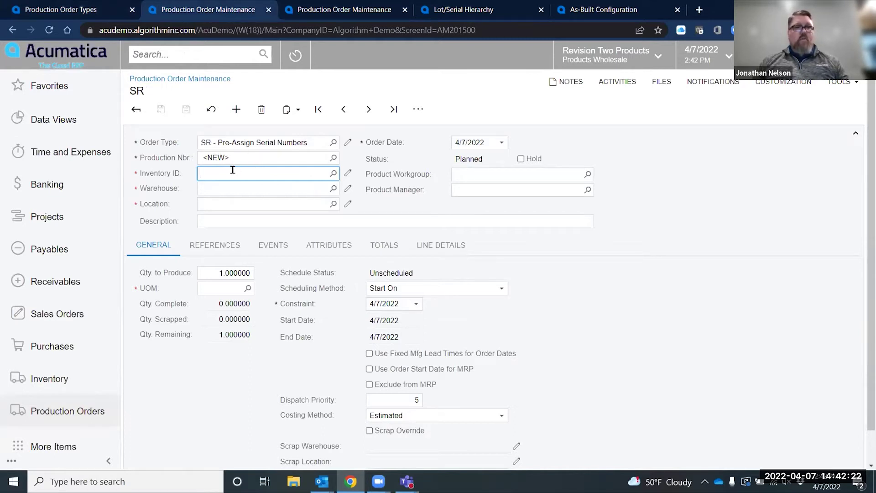
Start an SR order for AMKEURIG45 from WHOLESALE with quantity 2, and view its line details.
text(keur)
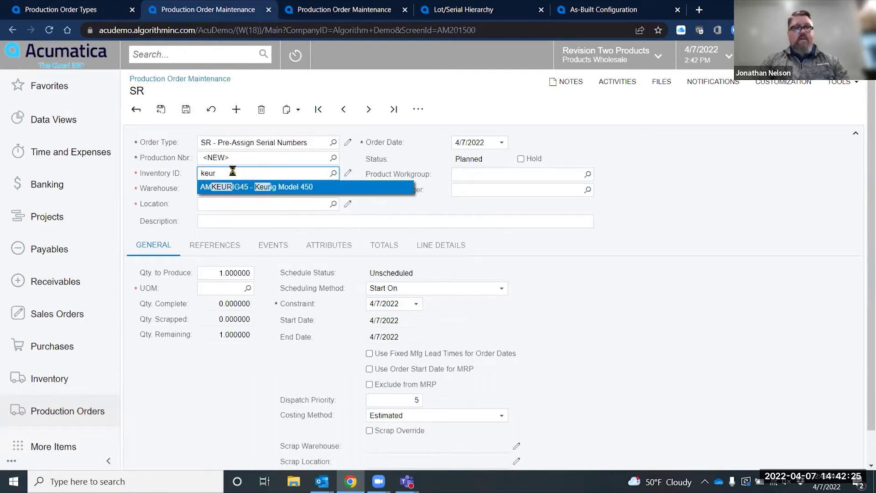
key(Tab)
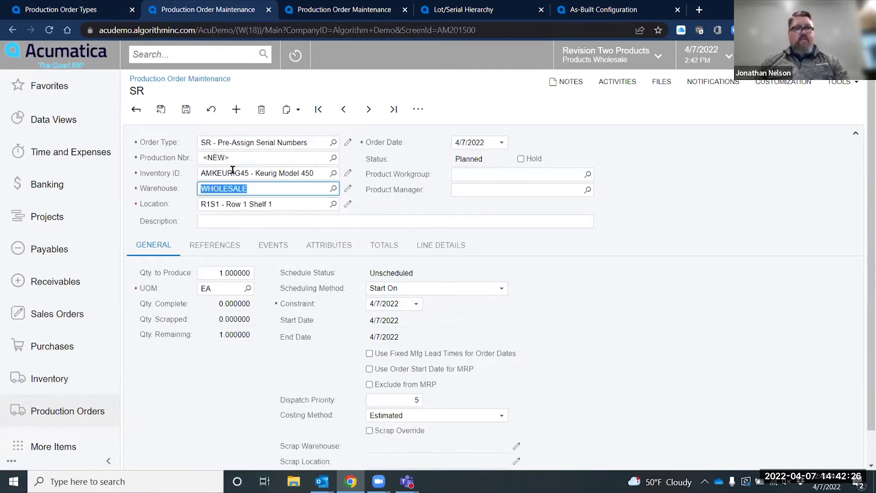
click(207, 270)
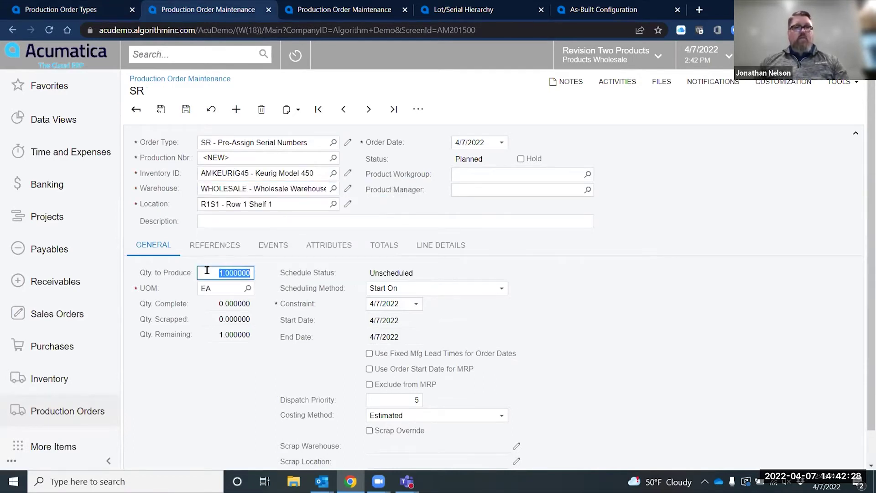
text(2)
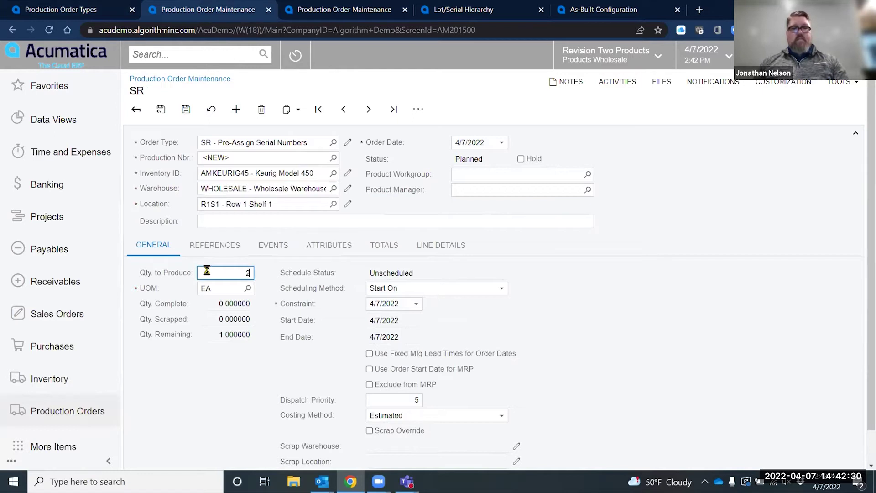
key(Tab)
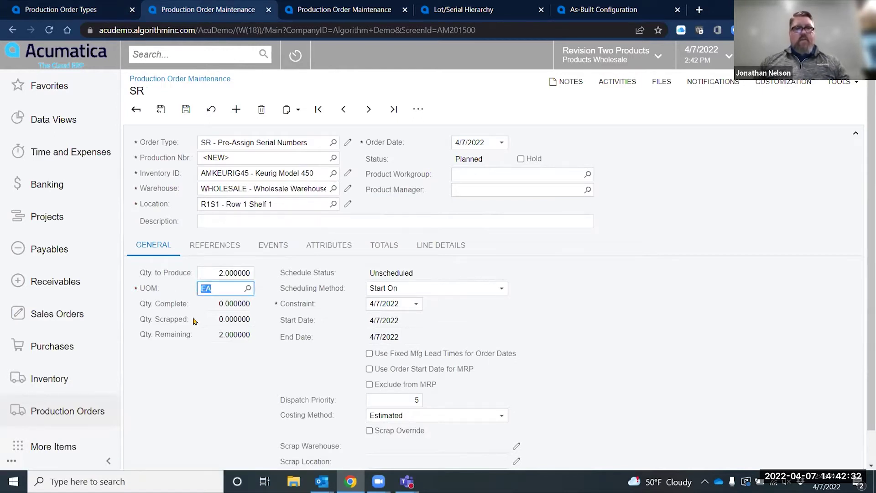
click(447, 252)
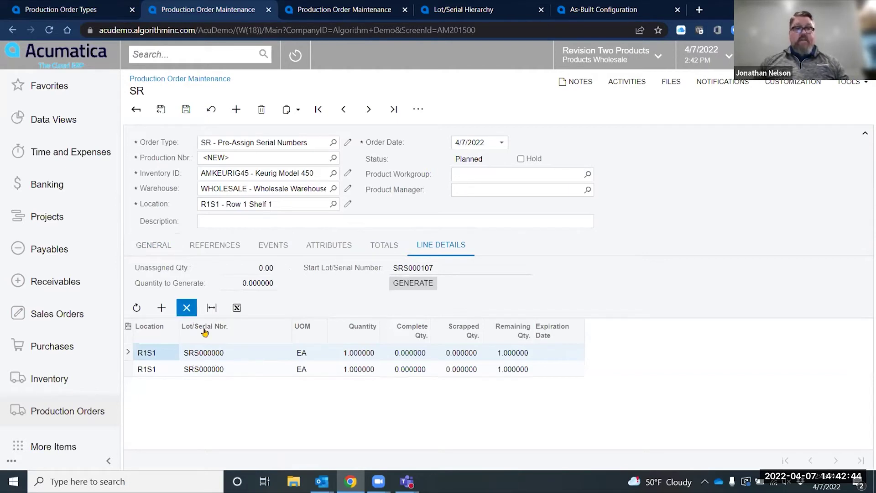
Test quantity 3 (three serial lines), revert to 2 (two lines), and save the order.
click(158, 247)
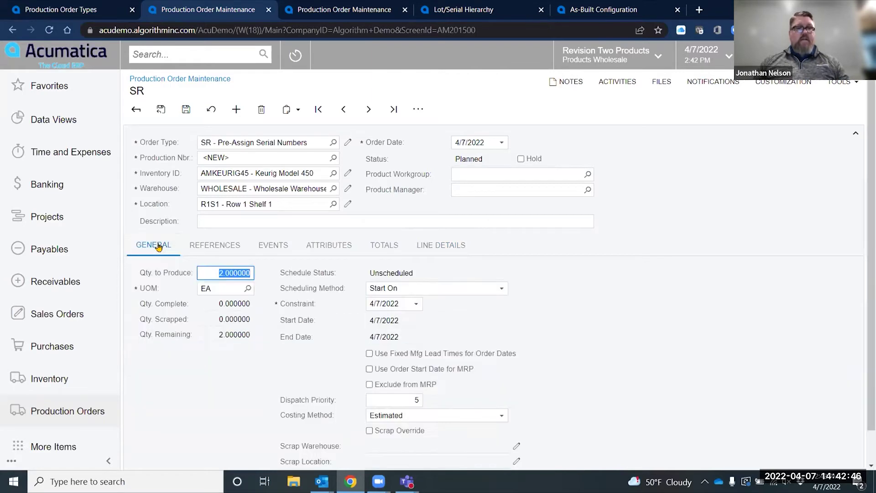
text(3)
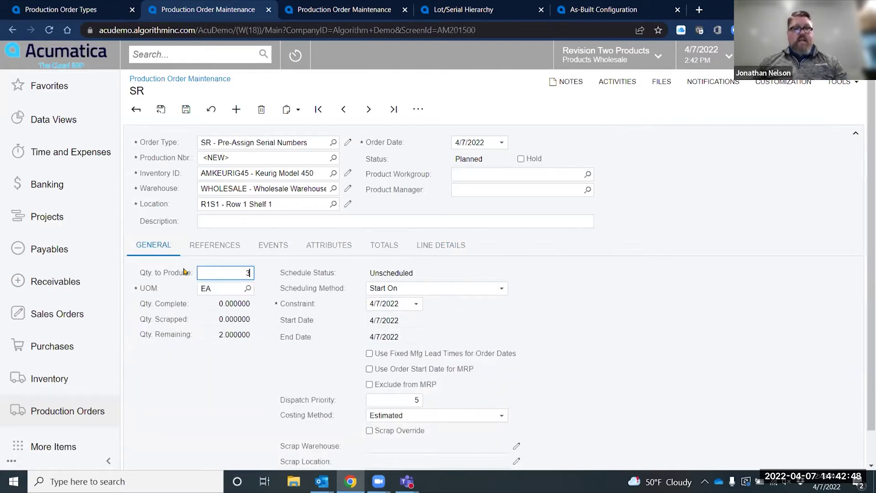
key(Tab)
click(430, 250)
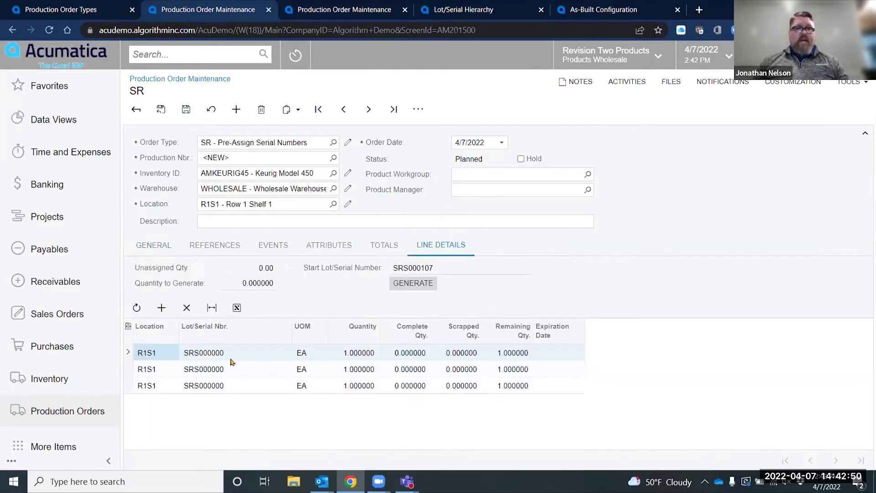
click(154, 250)
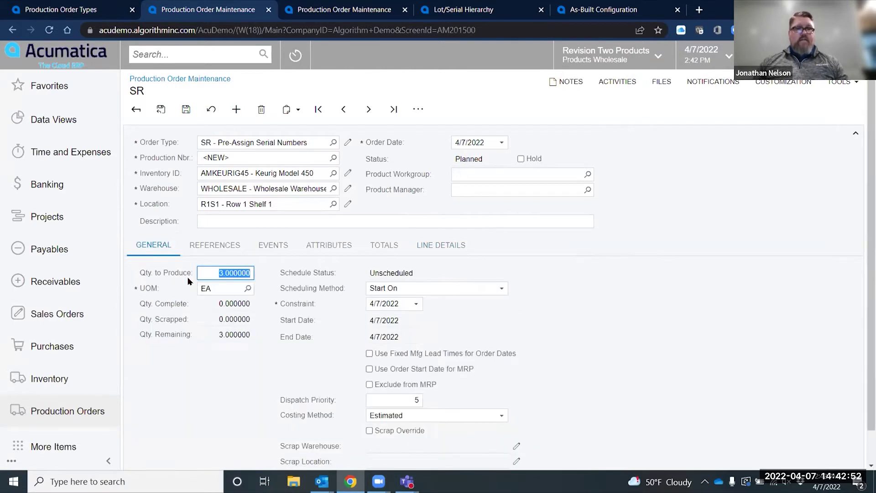
text(2)
key(Tab)
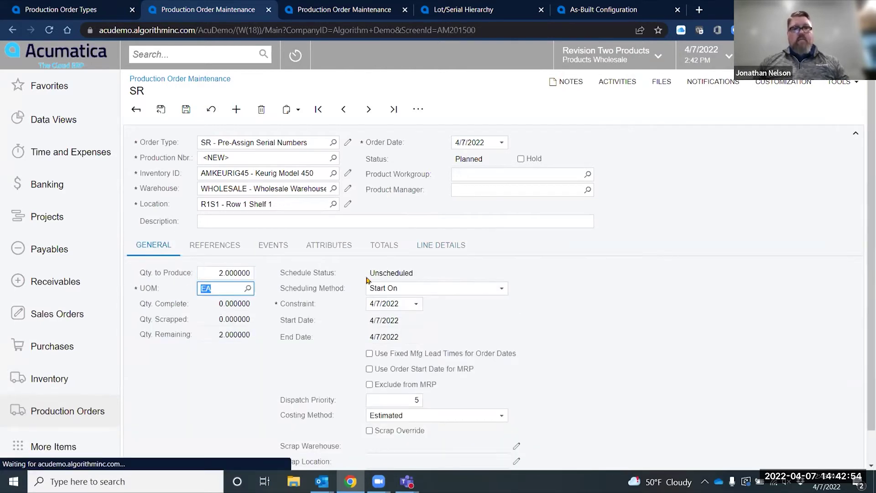
click(434, 248)
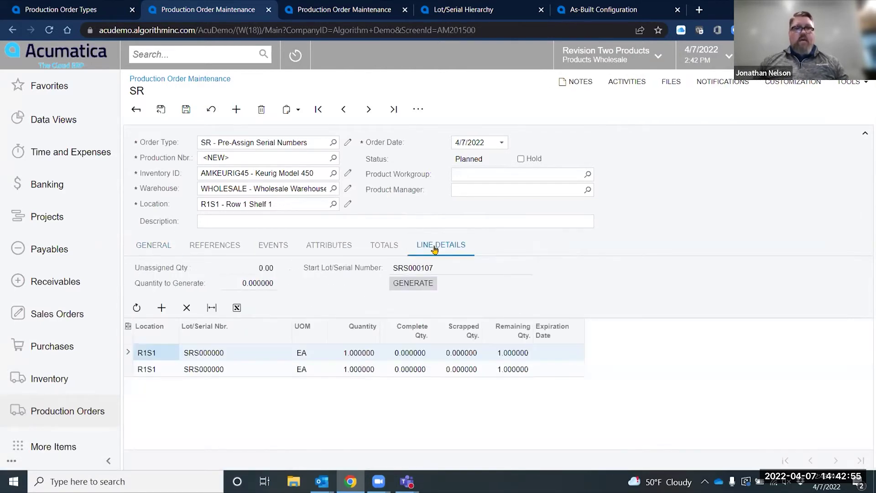
click(185, 110)
Save the order and verify pre-assigned serials SRS000107 and SRS000108 in the line details.
click(185, 110)
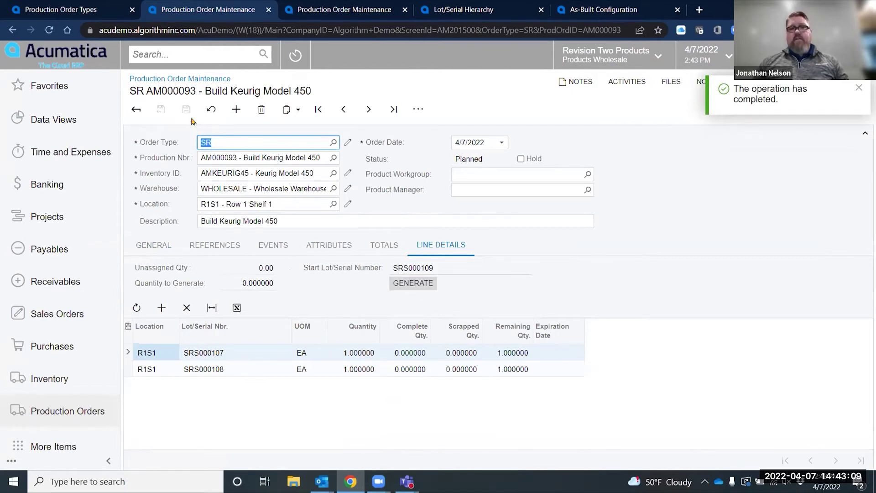
click(159, 246)
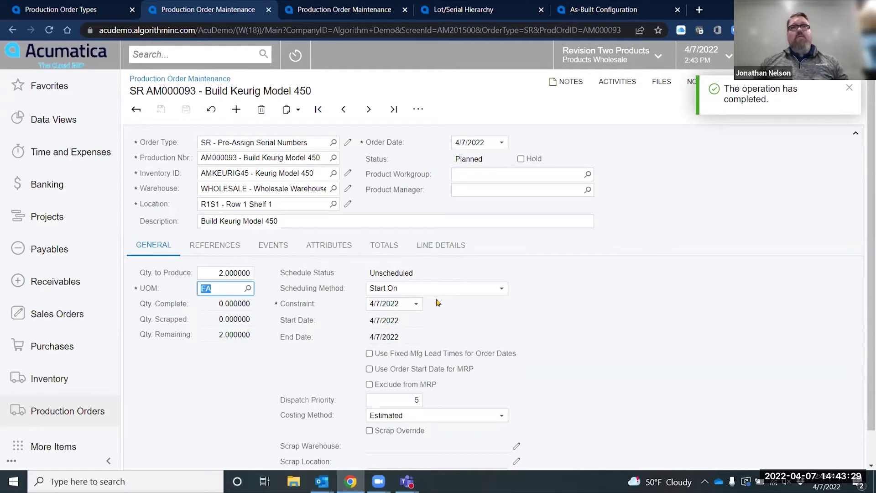
click(436, 248)
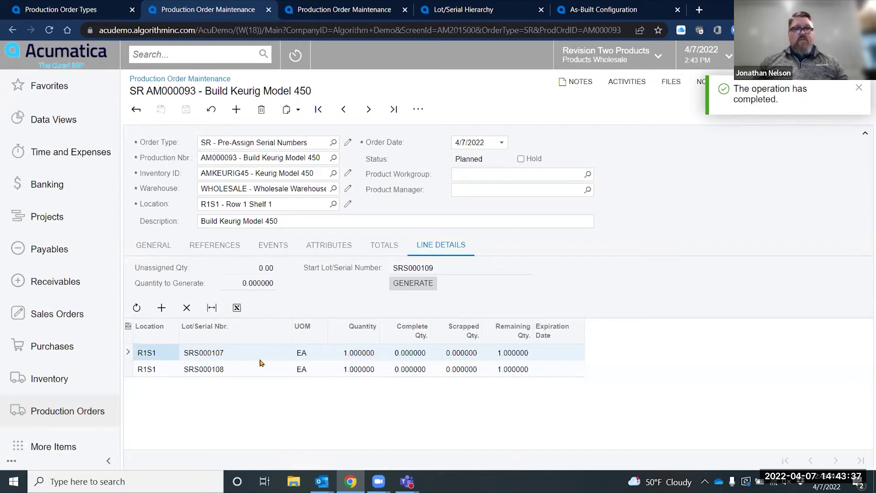
Release order AM000093, then choose Release Materials from the actions menu.
click(418, 111)
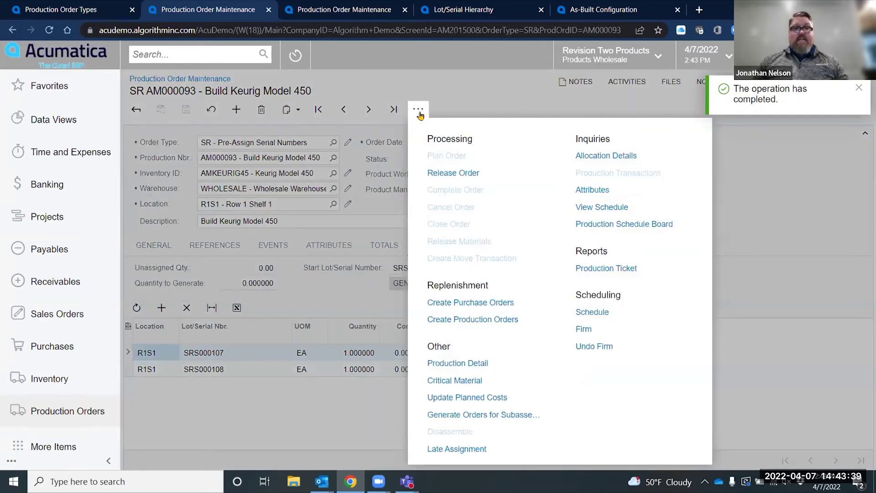
click(436, 175)
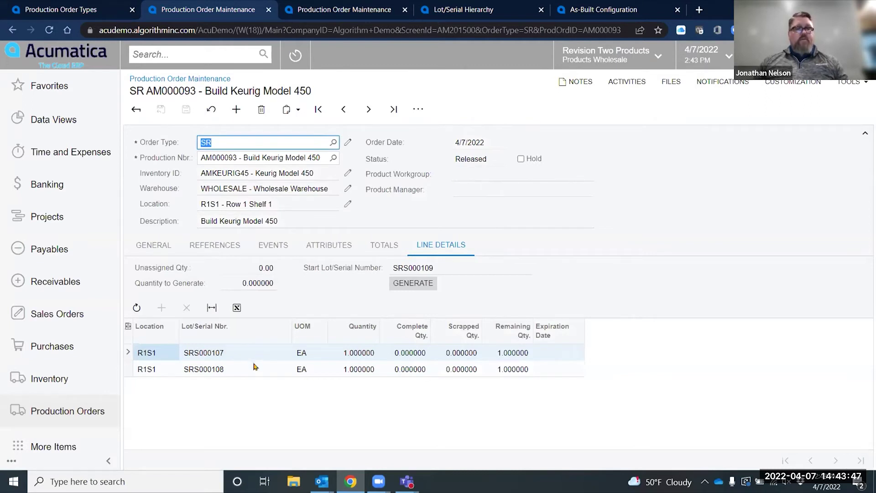
click(419, 113)
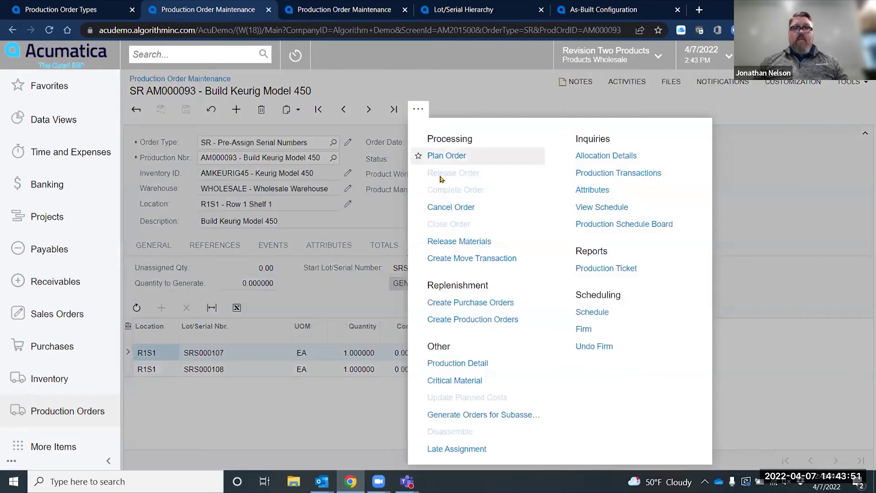
click(450, 241)
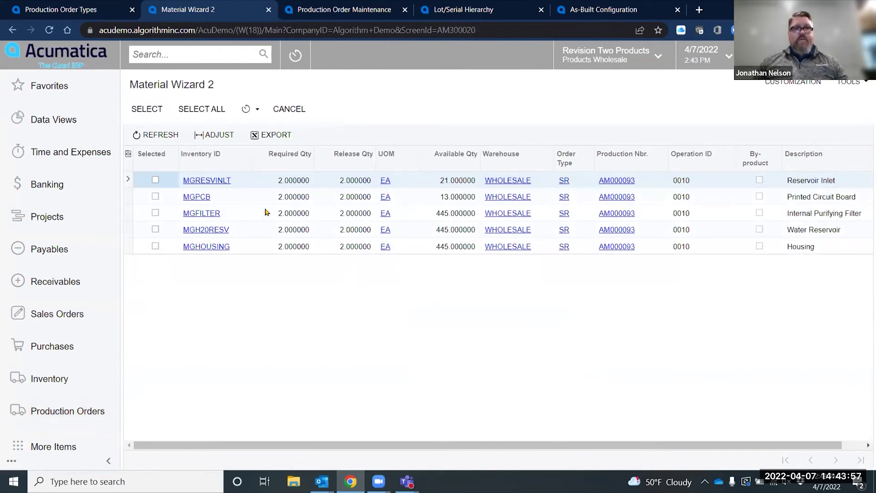
Select all five components in Material Wizard 2, then open the MGPCB line's serial details in AMB000108.
click(205, 110)
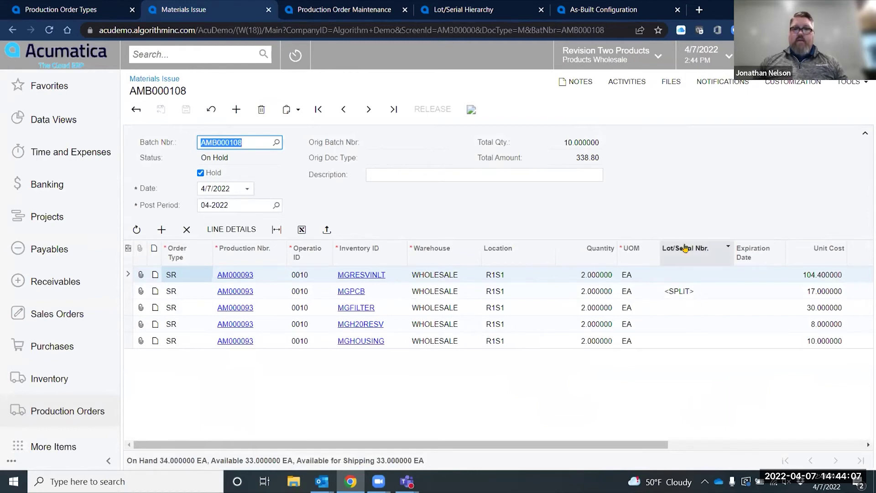
click(680, 292)
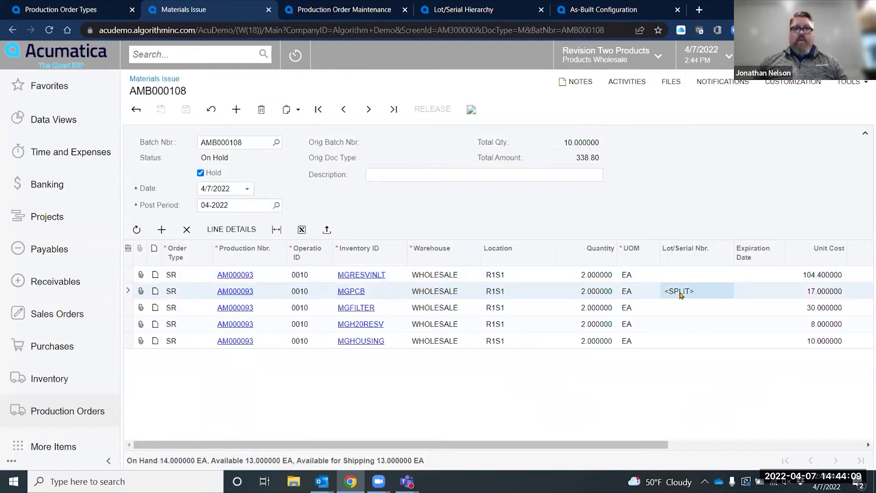
click(237, 229)
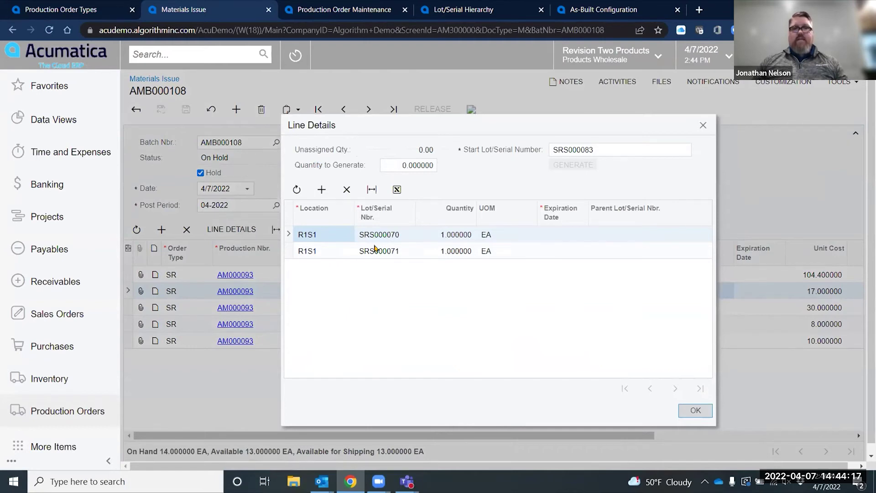
Assign parent serial SRS000107 to the first MGPCB board and SRS000108 to the second, then confirm.
click(648, 237)
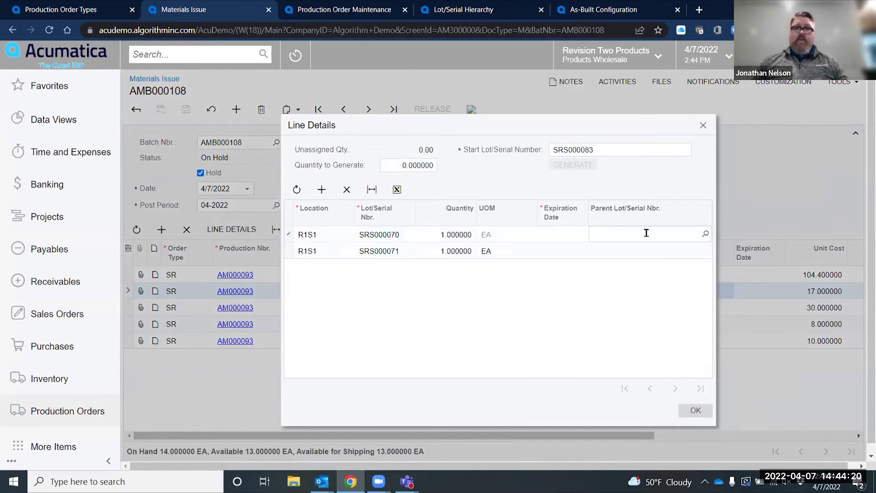
click(705, 233)
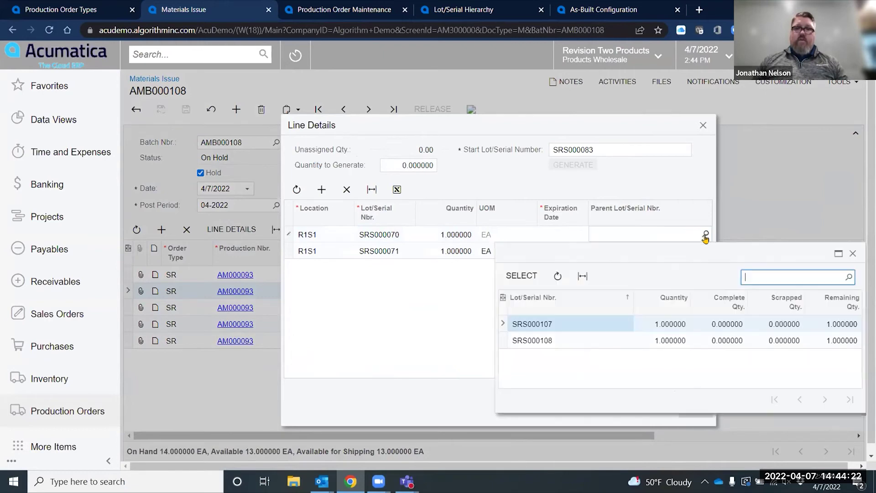
double_click(561, 324)
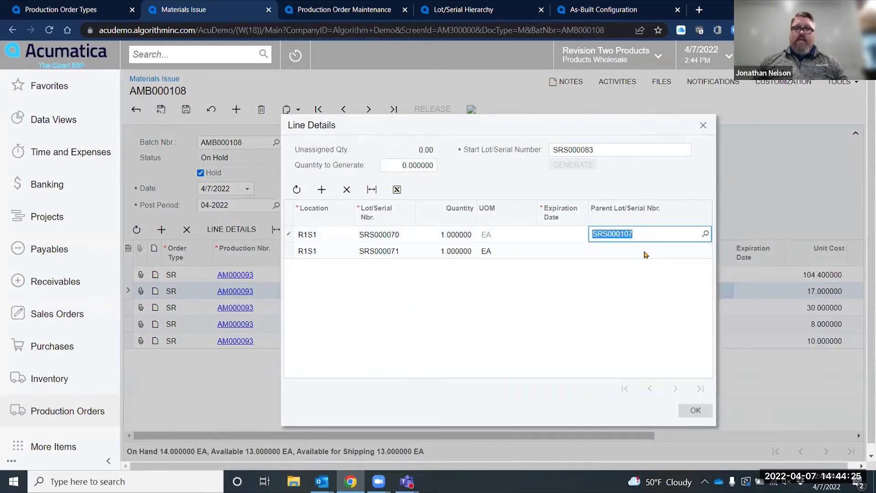
click(646, 251)
click(705, 251)
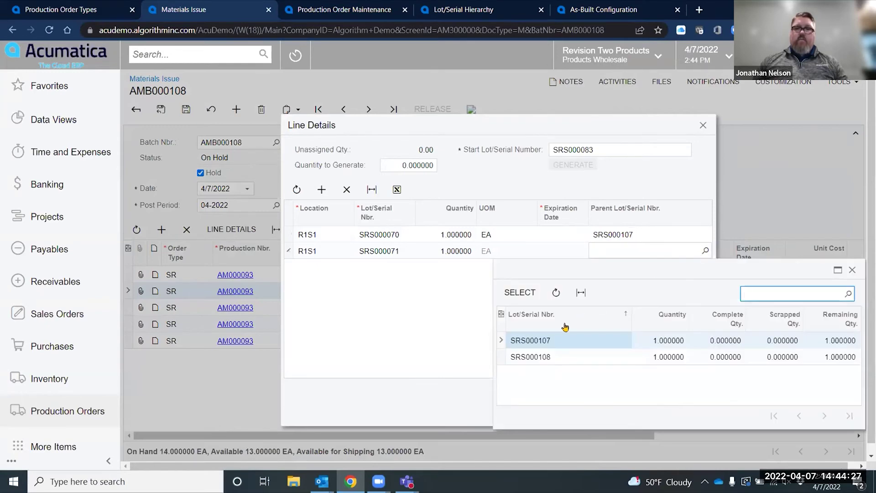
double_click(551, 356)
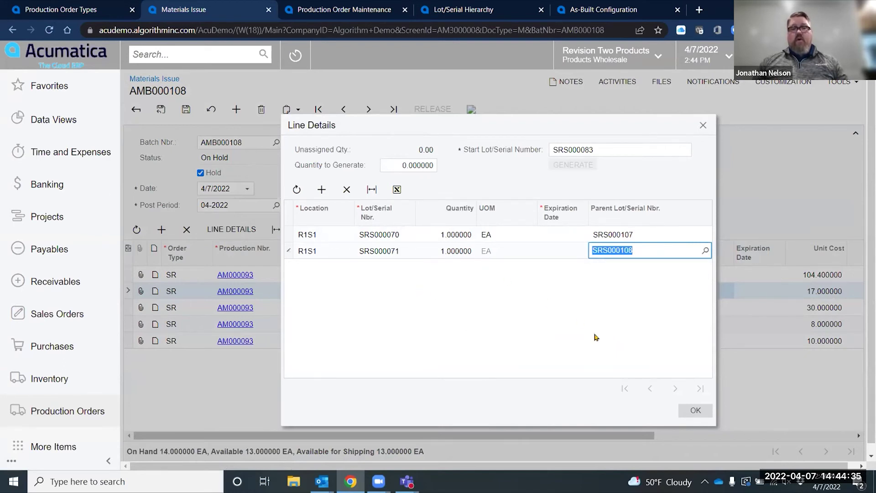
click(690, 408)
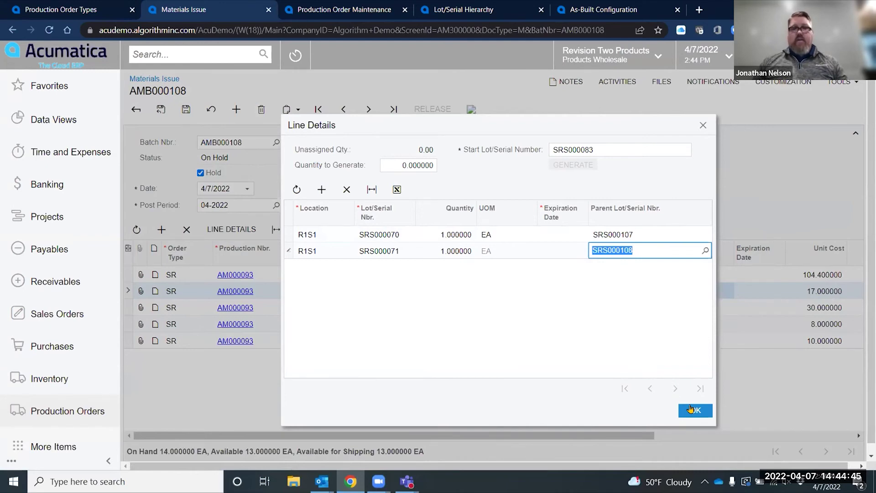
click(690, 409)
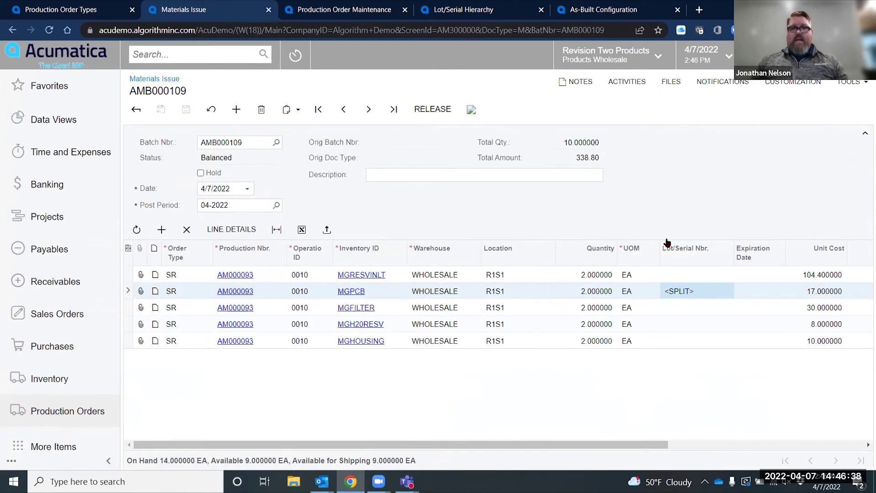
click(67, 412)
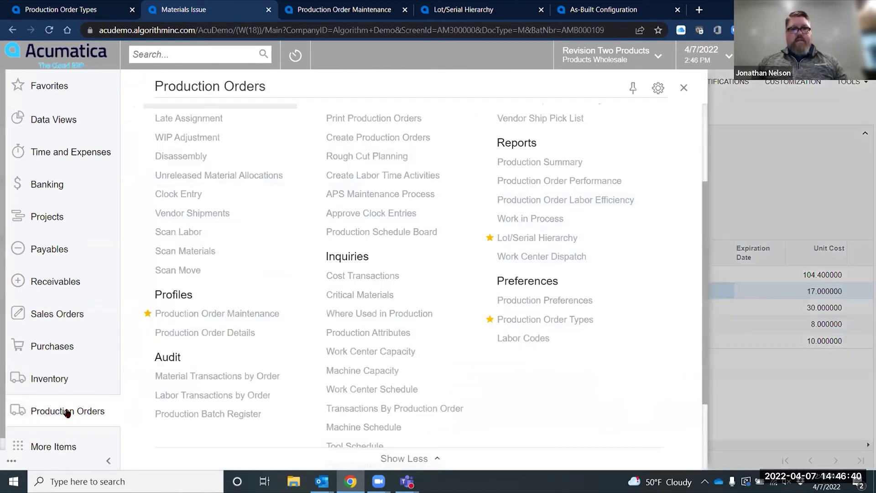
Go to production order AM000079 and bring up its Lot/Serial Hierarchy report.
click(335, 9)
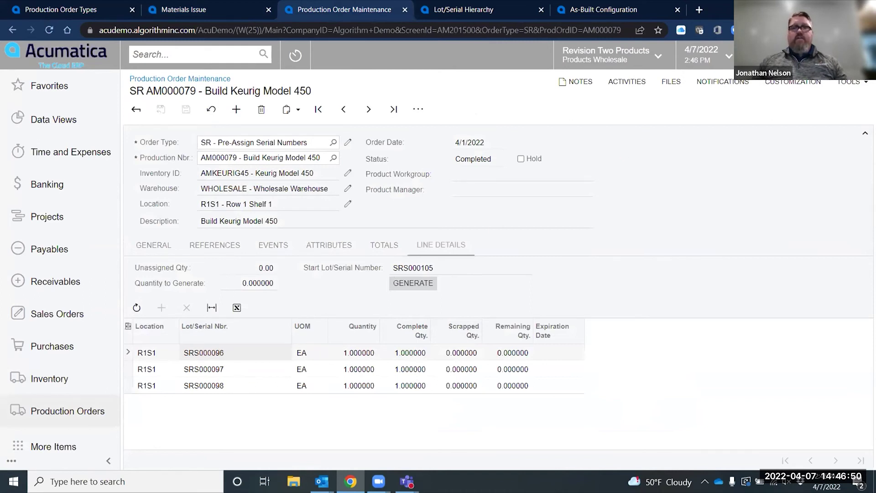
click(491, 12)
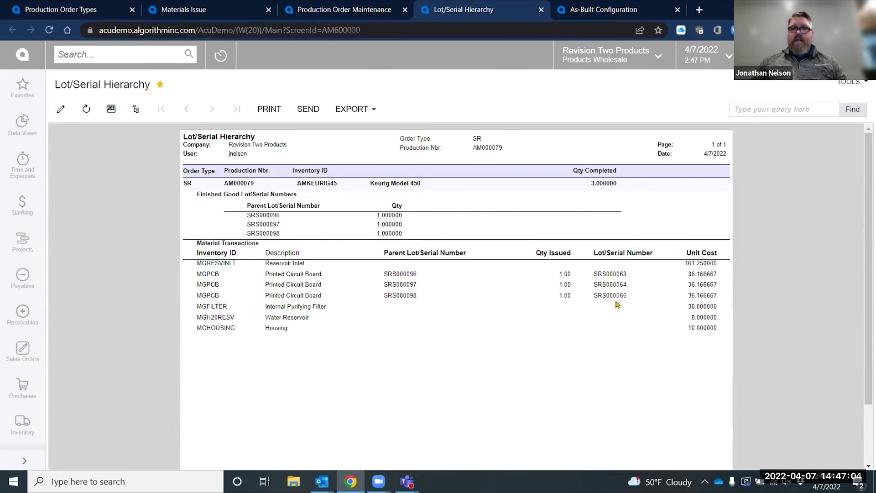
click(628, 6)
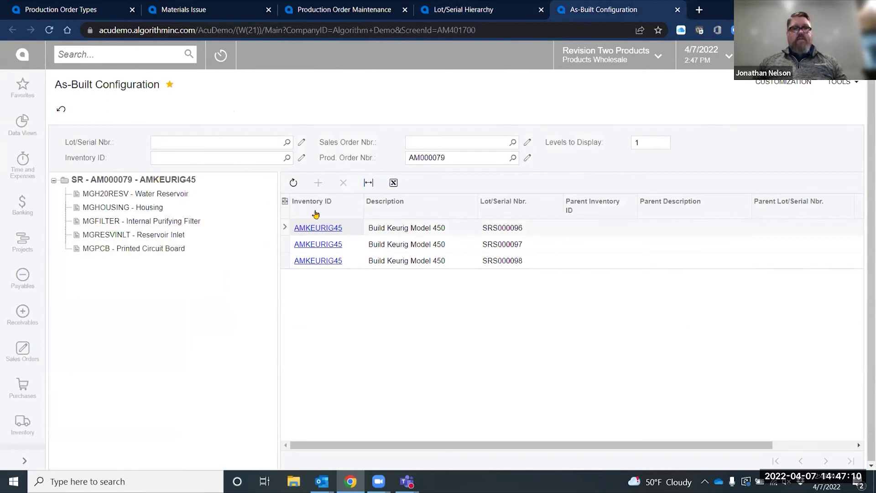
Select the MGPCB - Printed Circuit Board node to list each board serial with its parent serial.
click(179, 143)
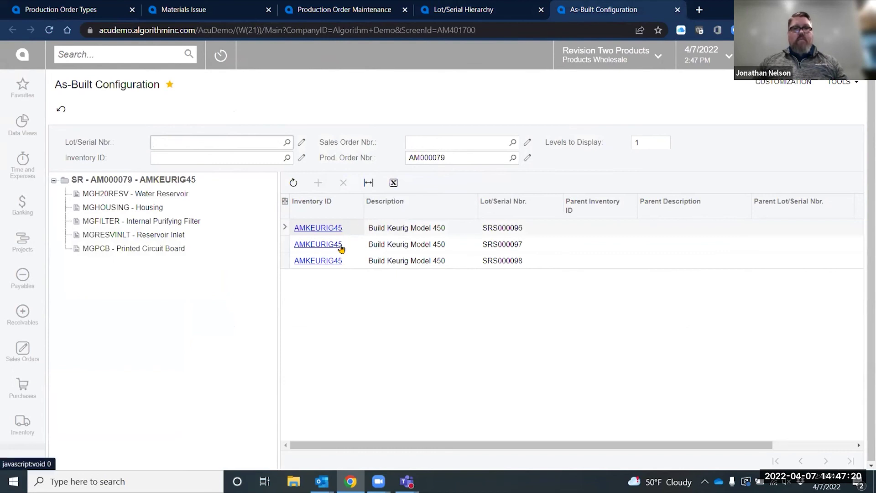
click(133, 250)
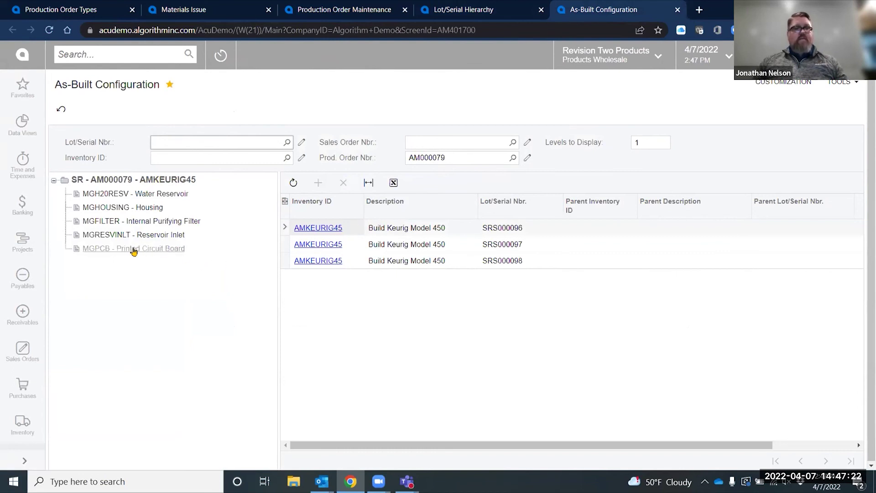